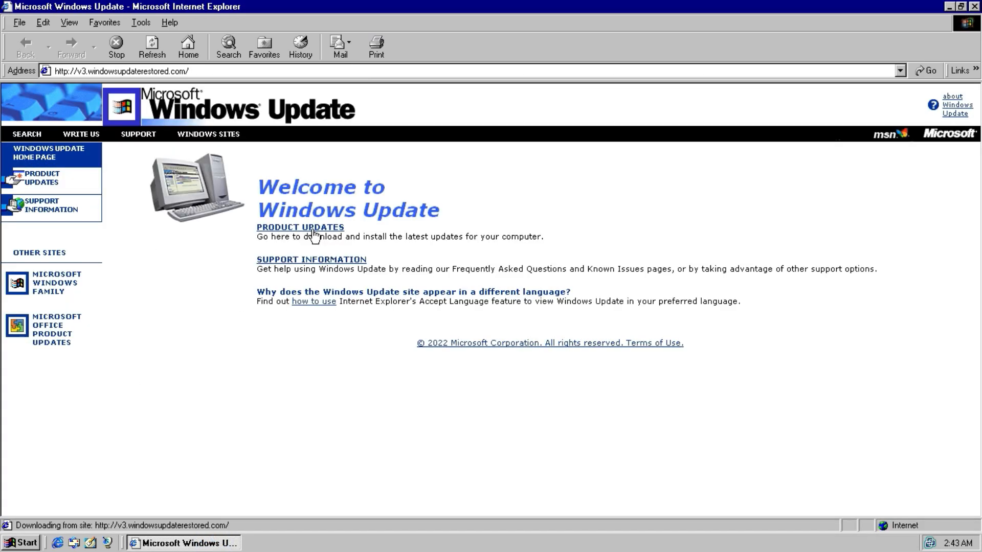
Open the Support Information page, browse its FAQ, and return to the Windows Update home page.
left_click(86, 202)
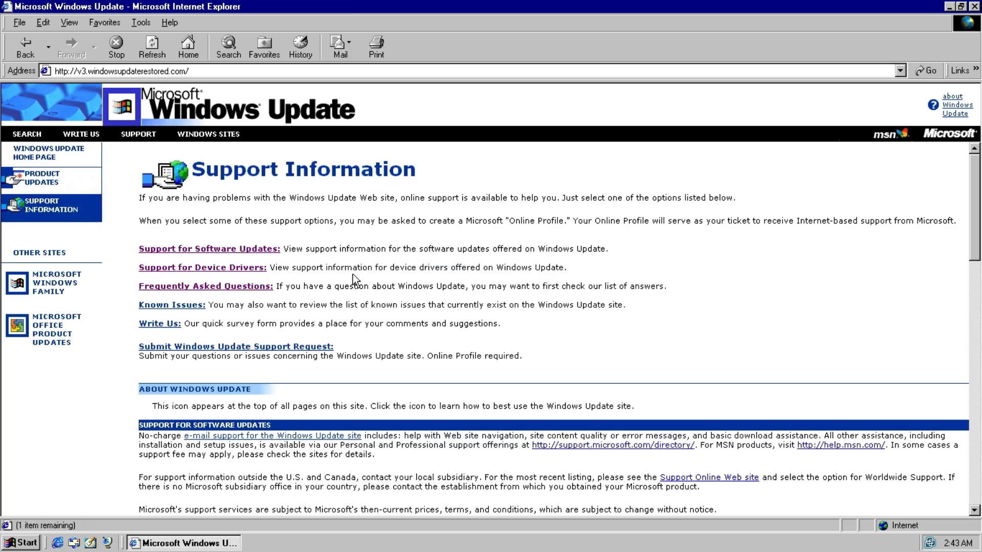
scroll(351, 281, "down", 20)
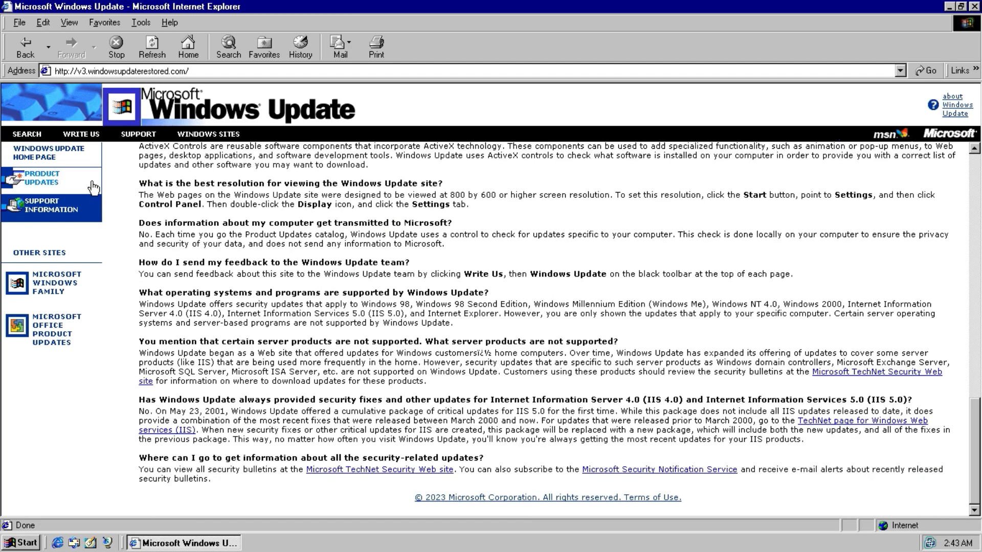
left_click(72, 154)
Open the About Windows Update window, maximize it, read through it, and close it.
left_click(945, 114)
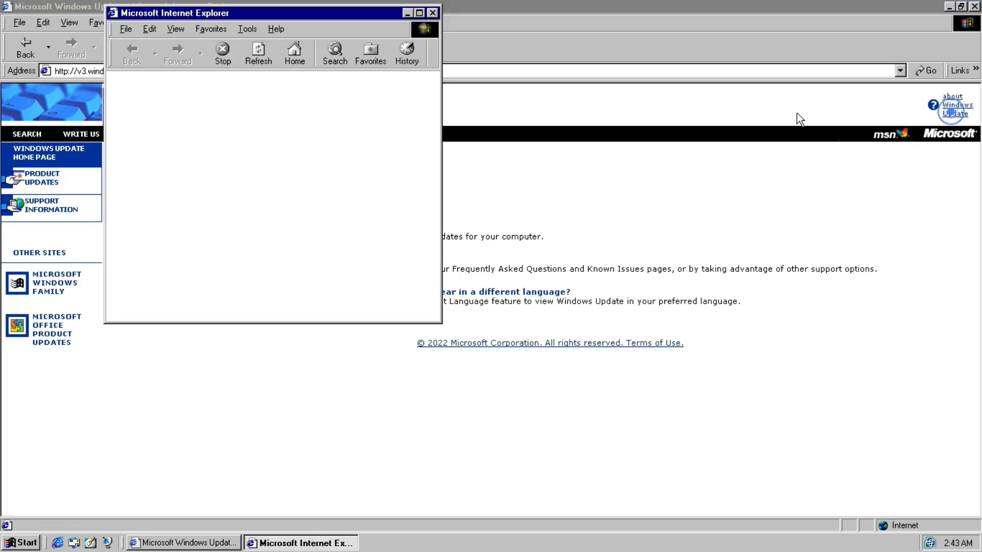
left_click(419, 13)
scroll(389, 158, "down", 10)
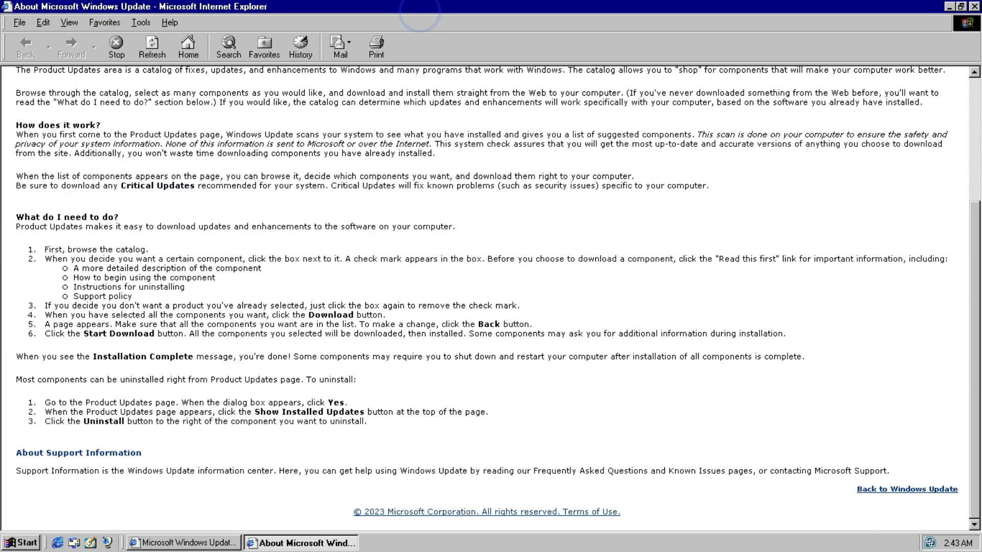
left_click(976, 8)
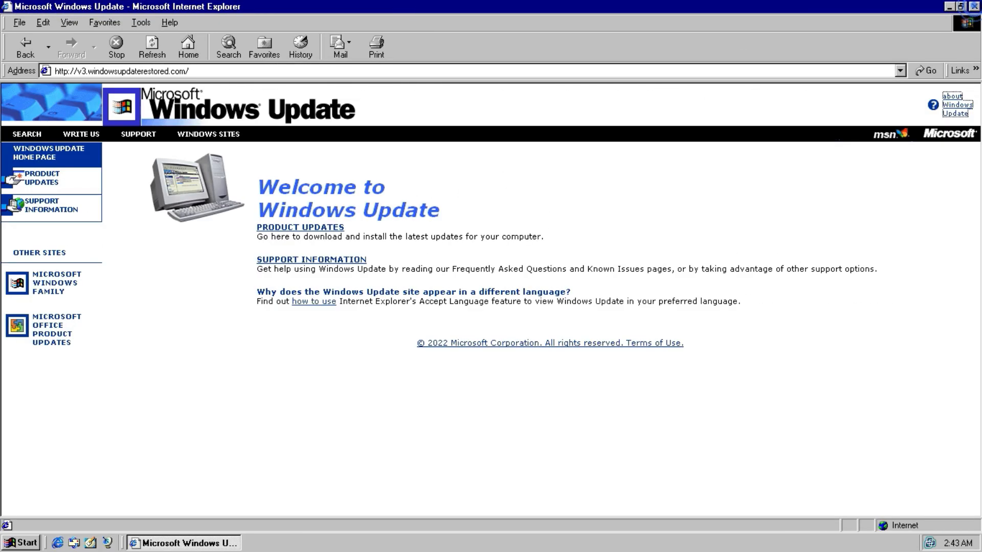
Open Product Updates and agree to install and run the Windows Update Restored control.
left_click(323, 229)
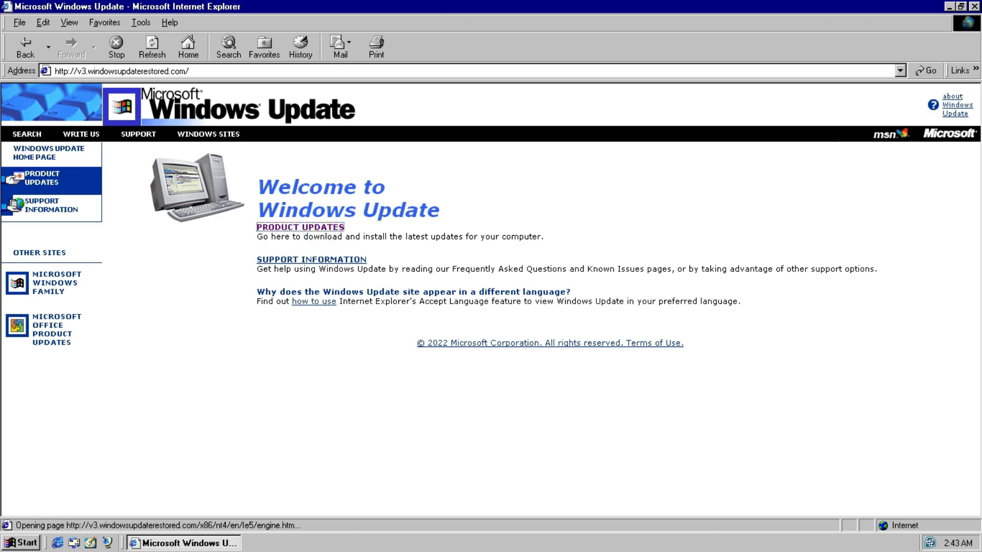
left_click(499, 365)
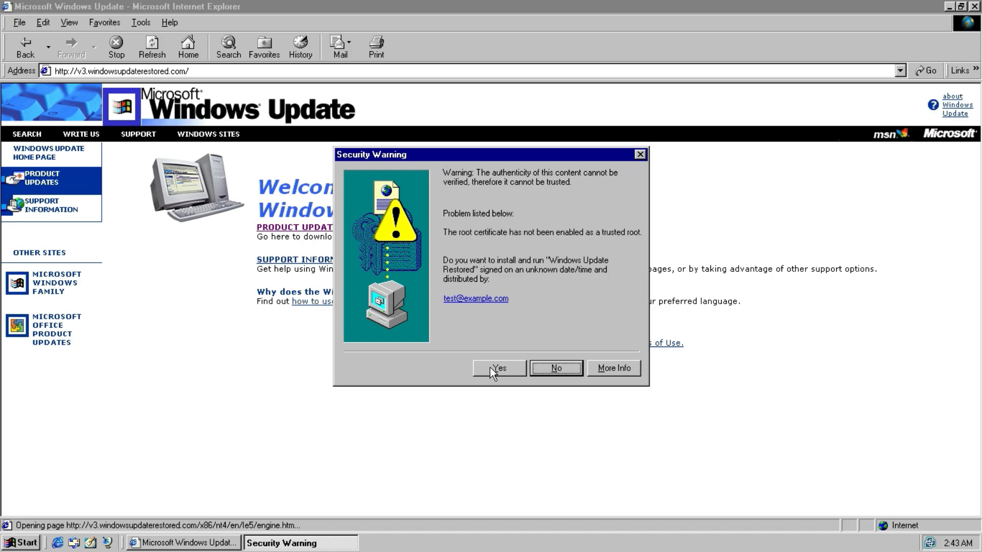
left_click(492, 368)
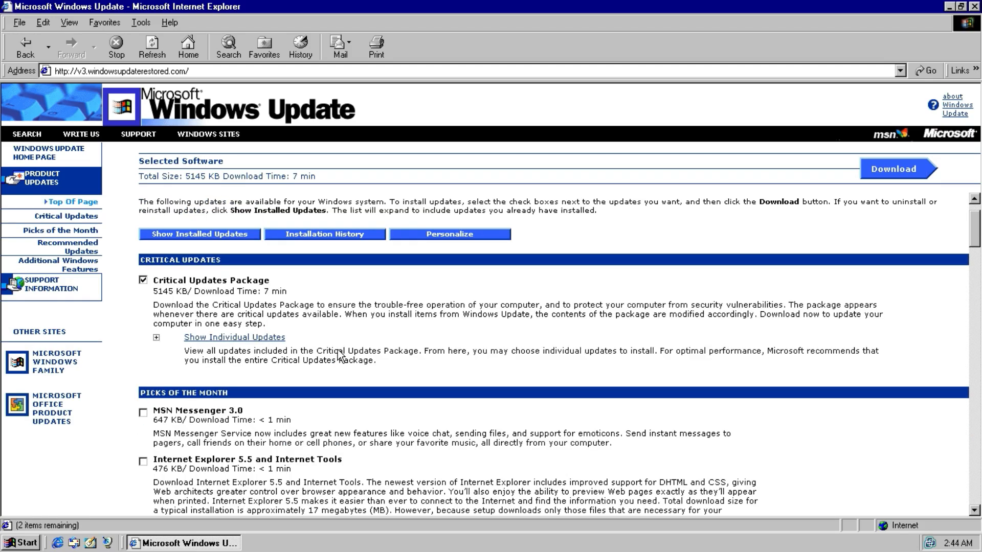
Expand the individual critical updates, deselect the Critical Updates Package, and select MSN Messenger 3.0.
scroll(338, 353, "down", 8)
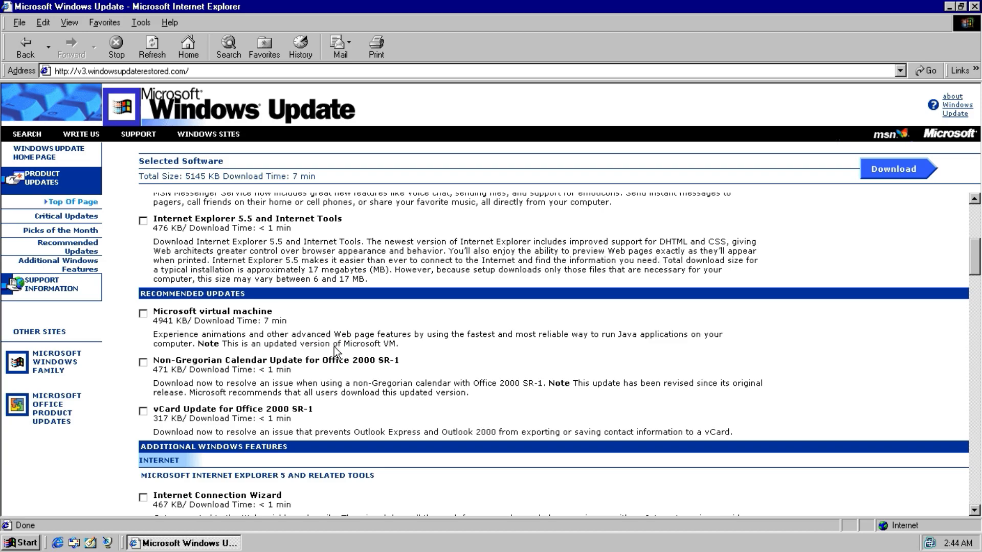
scroll(333, 351, "up", 10)
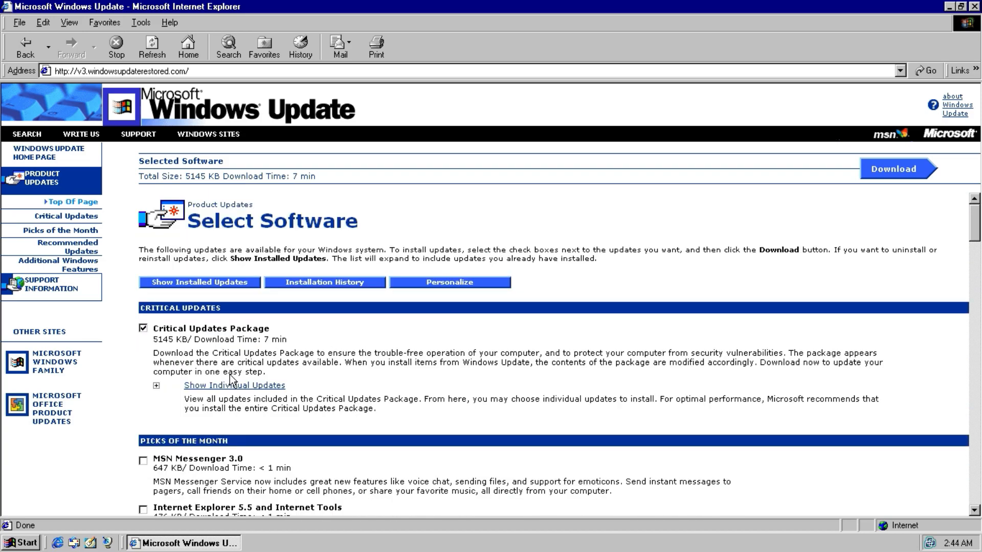
left_click(232, 384)
scroll(234, 385, "down", 7)
scroll(234, 384, "up", 3)
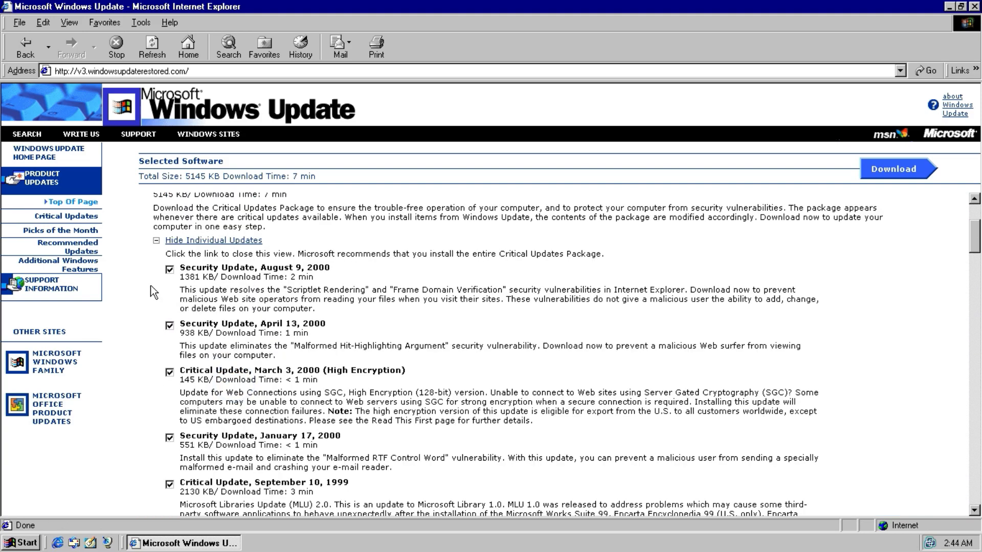
scroll(154, 292, "up", 2)
left_click(143, 231)
scroll(147, 256, "down", 15)
left_click(143, 297)
Select Additional Web Fonts and Dynamic HTML Data Binding in the Internet Explorer tools section.
scroll(146, 317, "down", 14)
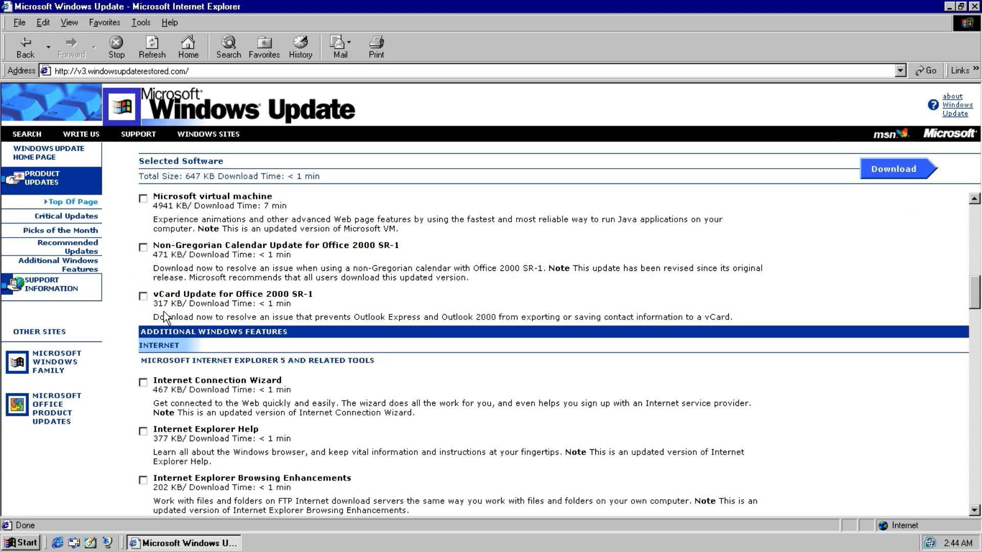
scroll(144, 337, "down", 6)
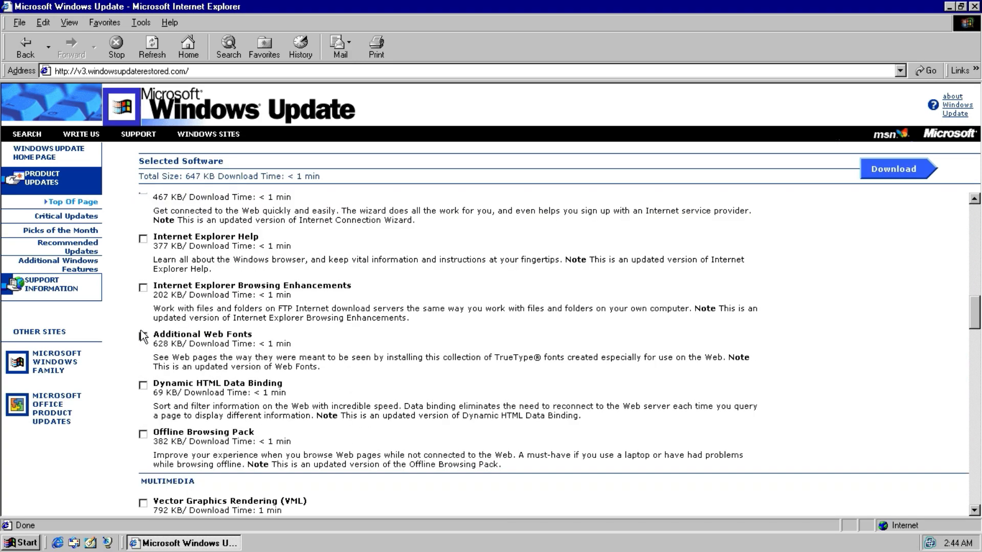
left_click(143, 290)
left_click(143, 338)
Select Agent 2.0, Chat 2.5 and NetMeeting 3.01 for download.
scroll(145, 350, "down", 4)
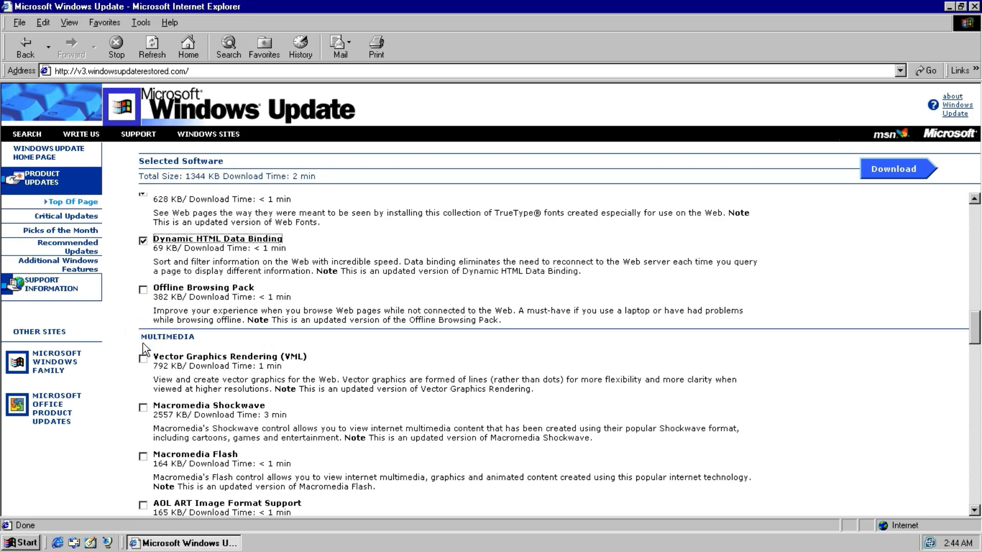
scroll(143, 344, "down", 4)
left_click(143, 466)
scroll(145, 404, "down", 10)
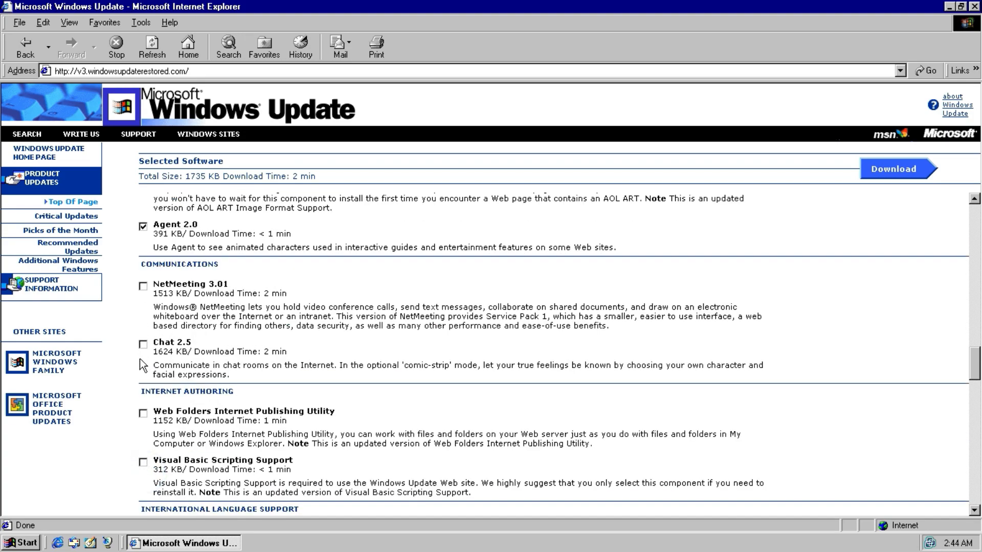
left_click(143, 344)
left_click(143, 288)
Select Japanese Language Support, Japanese Input Method Editor, and Japanese Menus and Dialogs for Internet Explorer.
scroll(142, 297, "down", 10)
scroll(141, 299, "down", 12)
left_click(143, 328)
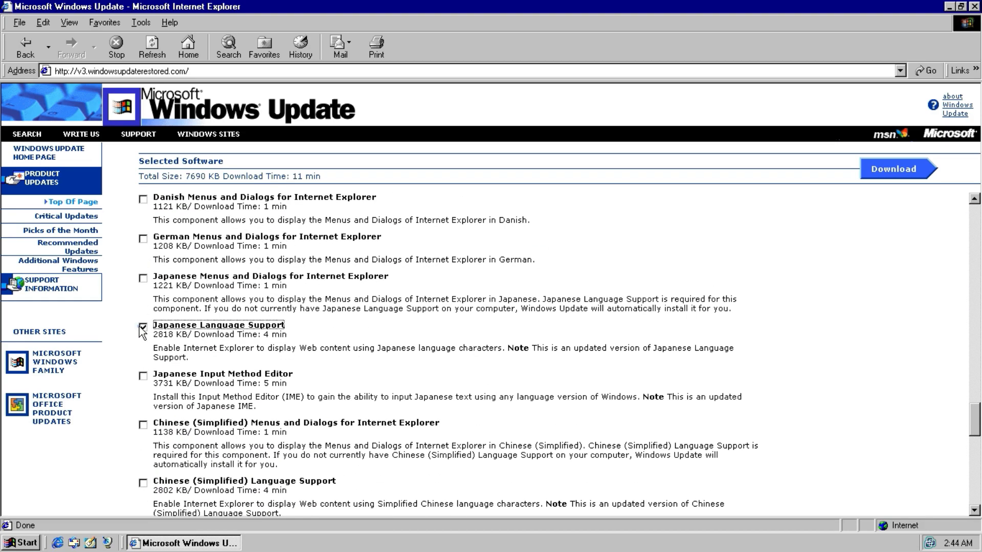
left_click(143, 376)
left_click(144, 286)
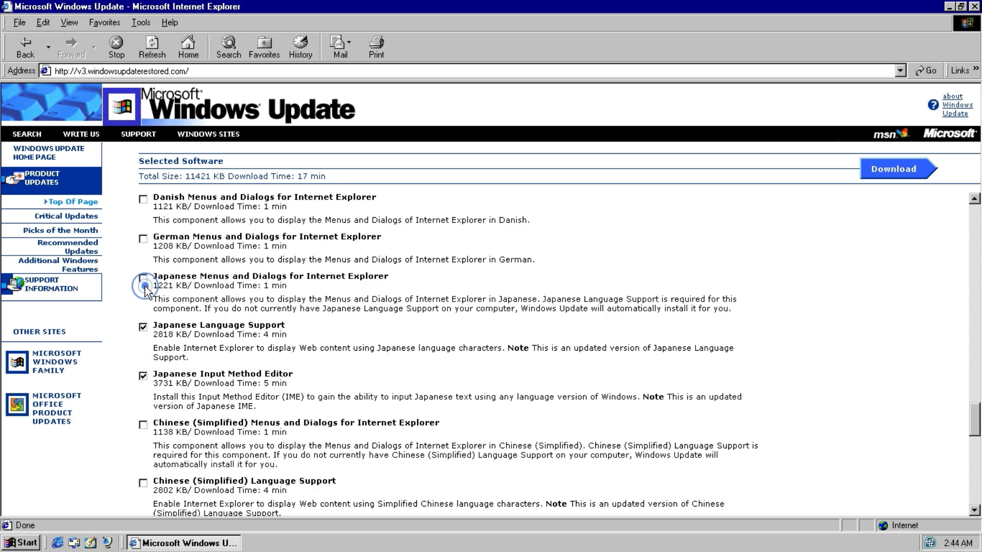
Proceed to download, start the download of the selected updates, and accept the license agreement.
left_click(896, 168)
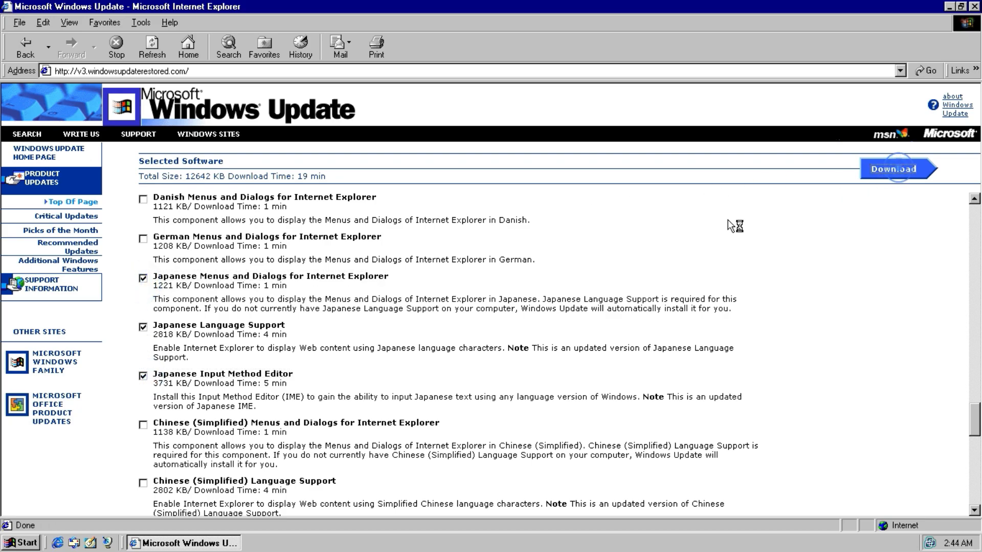
left_click(213, 436)
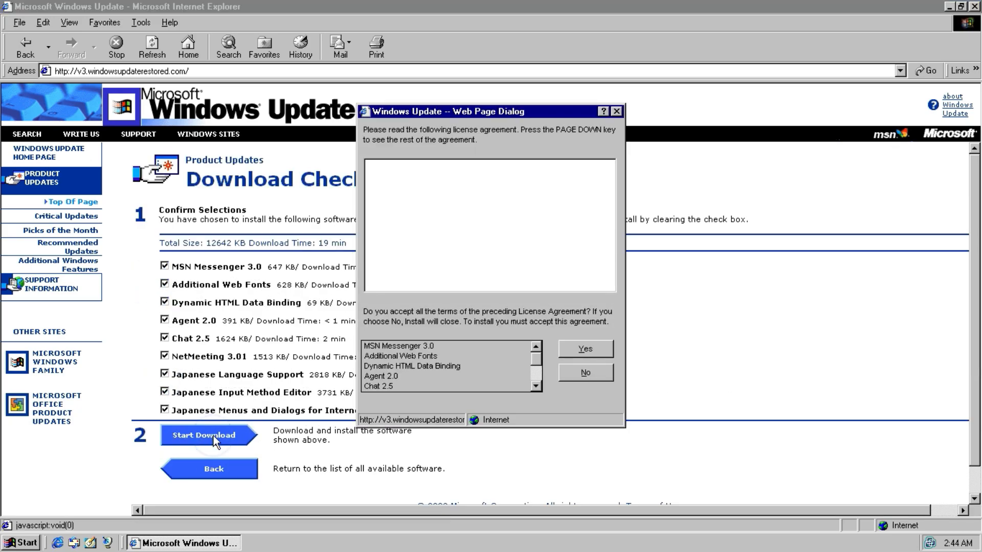
left_click(585, 350)
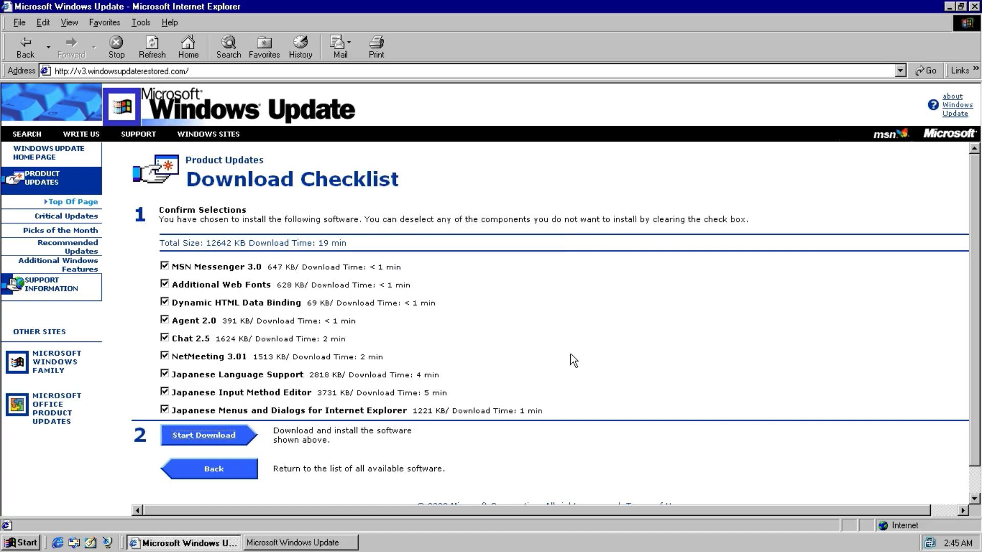
Switch to the Windows Update window and agree to restart Windows to finish installation.
left_click(324, 543)
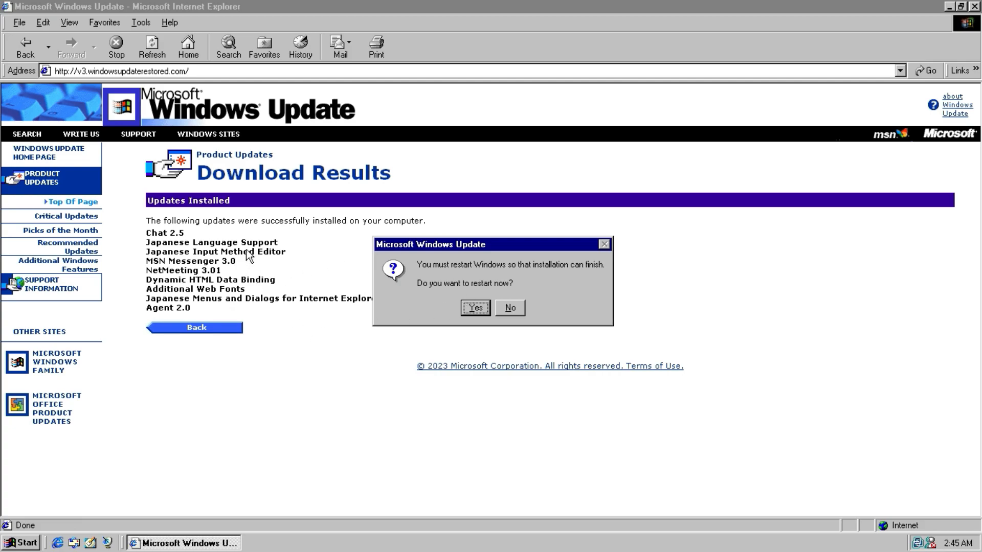
left_click(464, 311)
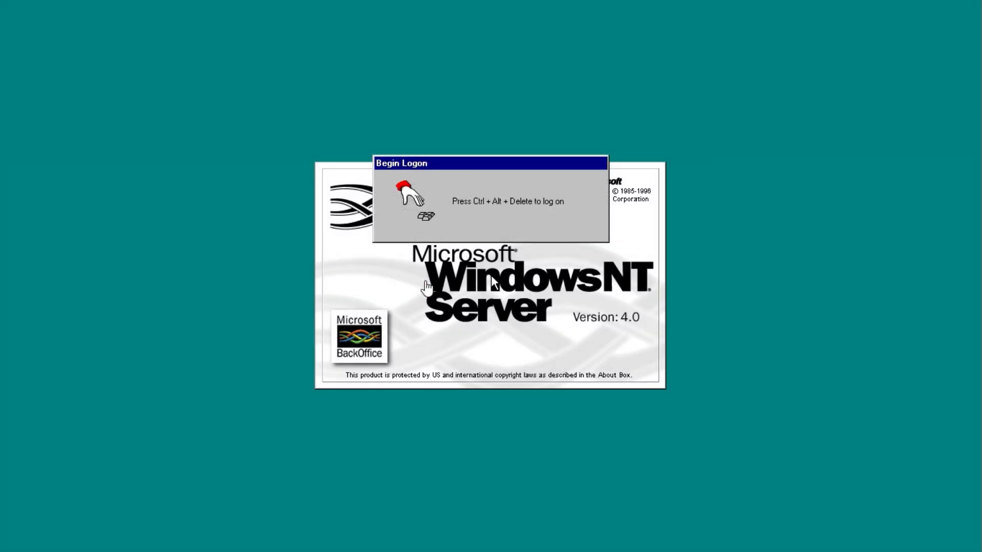
Log on to Windows as Administrator.
key("ctrl+alt+Delete")
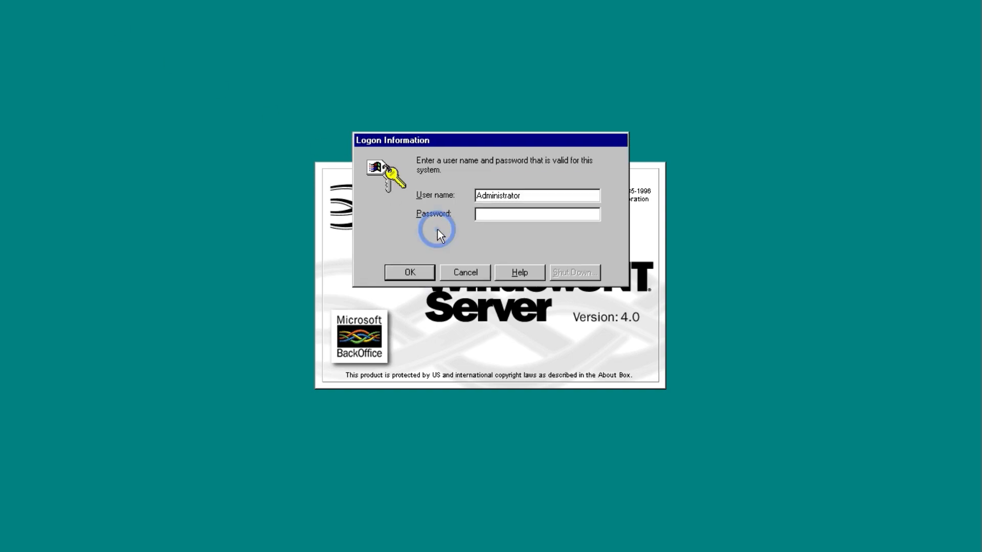
key("Return")
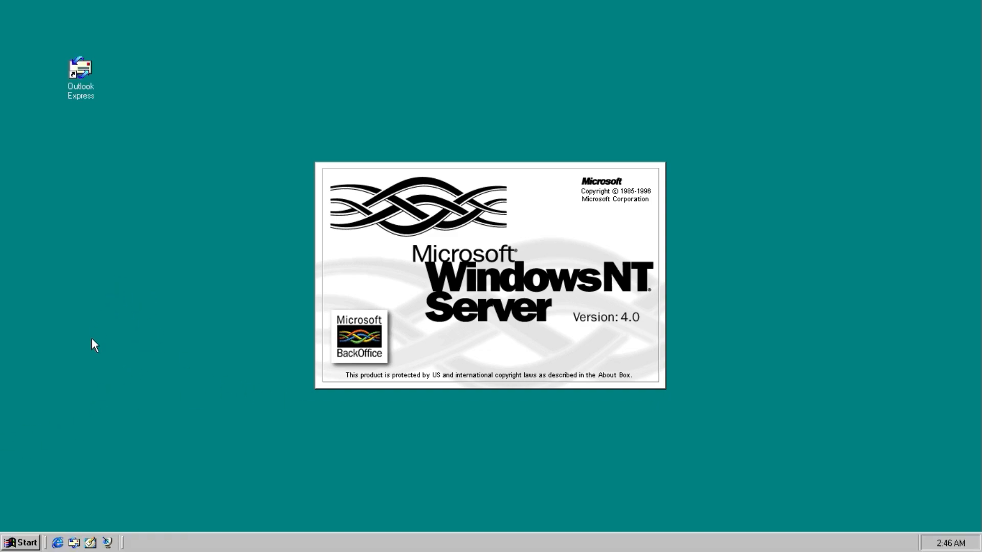
Launch Internet Explorer, dismiss the secure connection alert, and go to windowsupdaterestored.com from the address history.
left_click(58, 541)
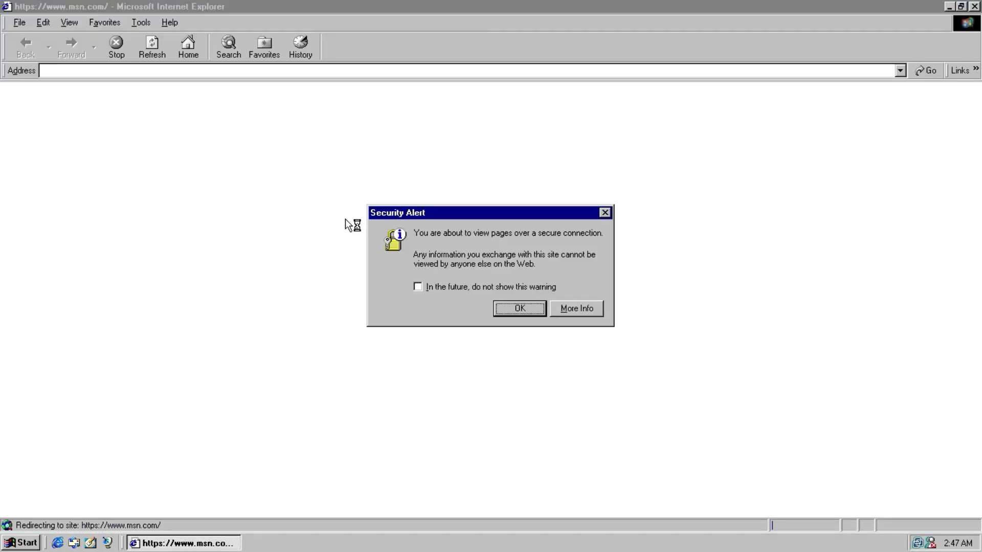
left_click(541, 309)
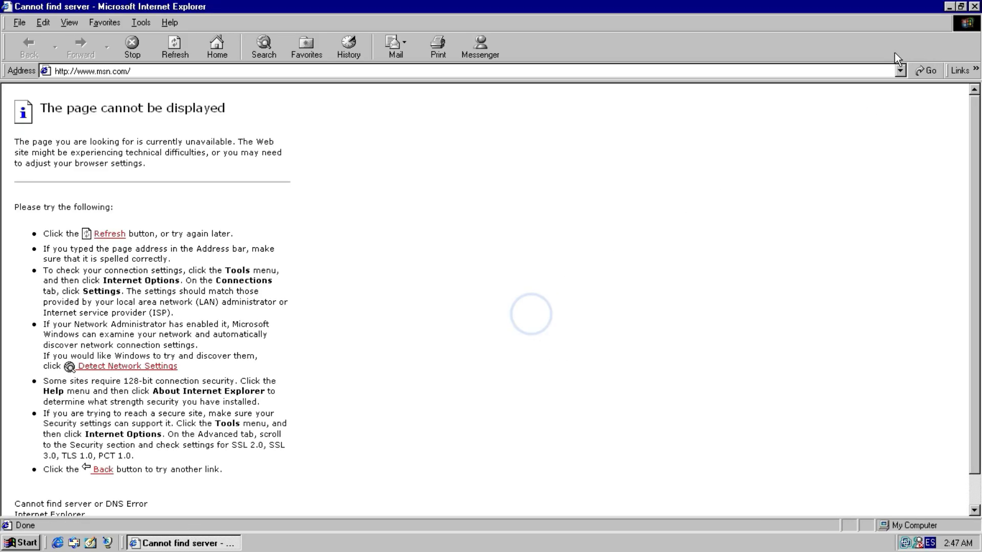
left_click(900, 71)
left_click(894, 82)
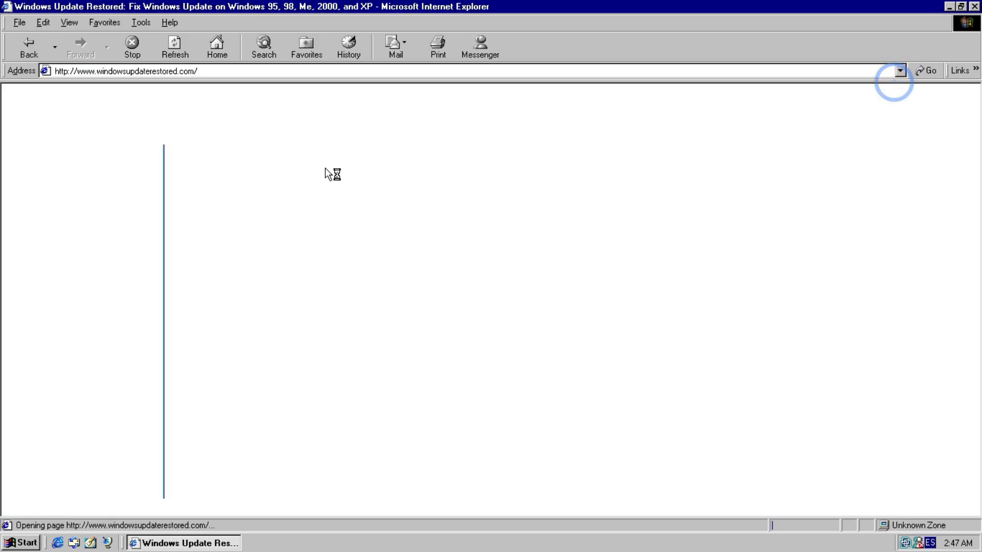
Open Windows Update Restored v3.1, go to Product Updates, and accept both security warnings.
left_click(240, 377)
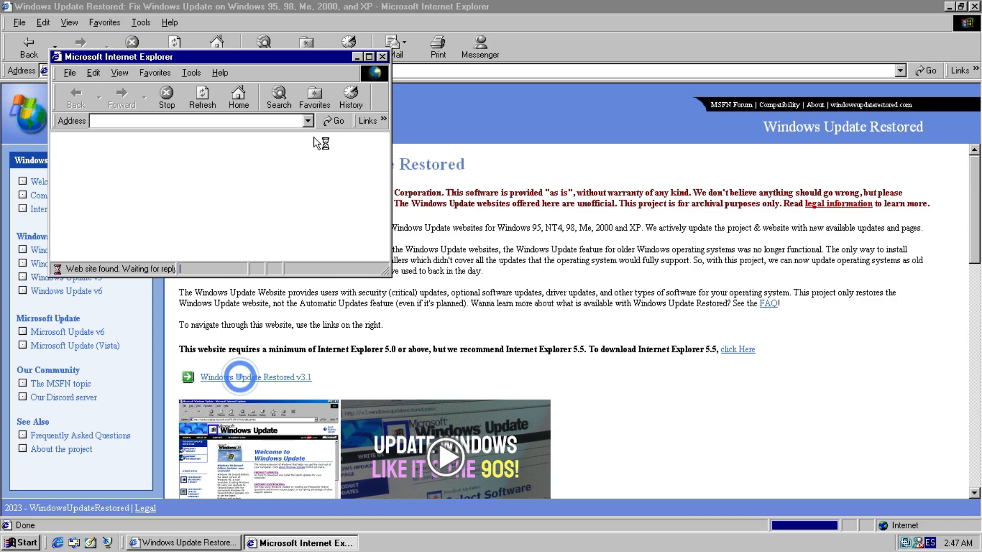
left_click(369, 57)
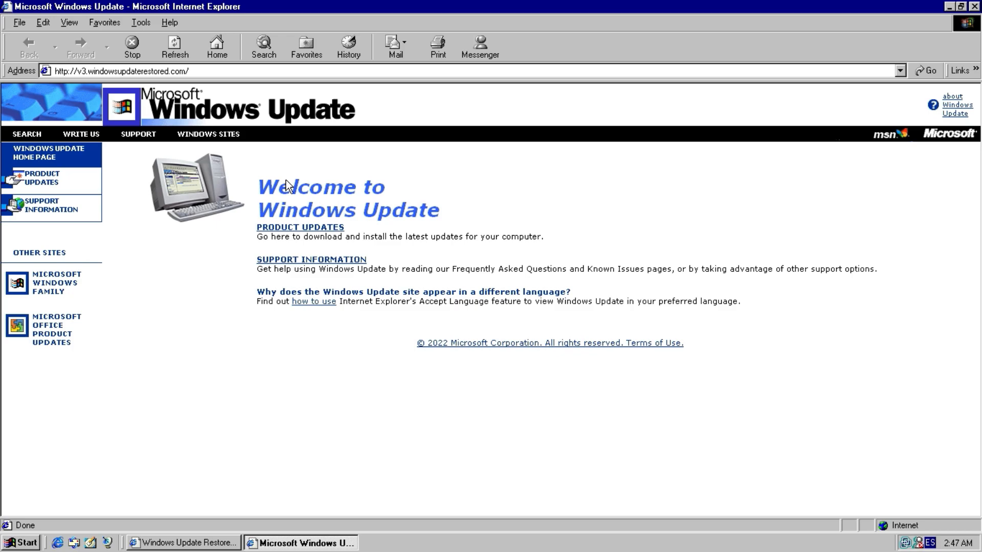
left_click(290, 228)
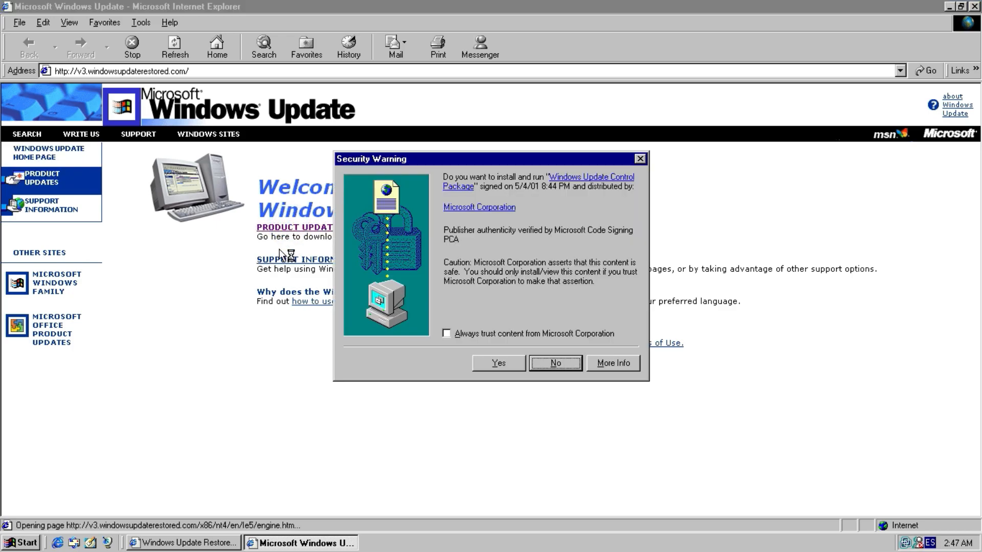
left_click(478, 361)
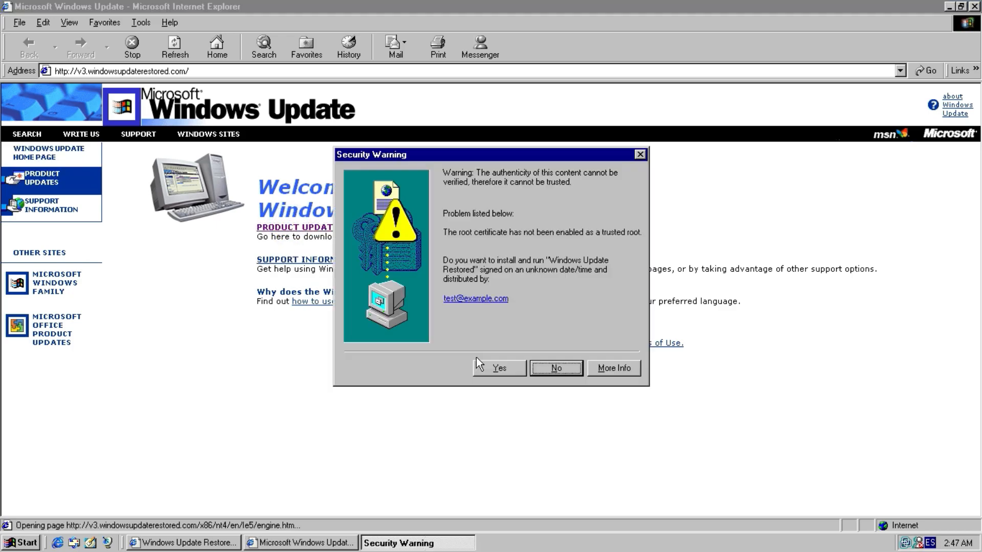
left_click(483, 368)
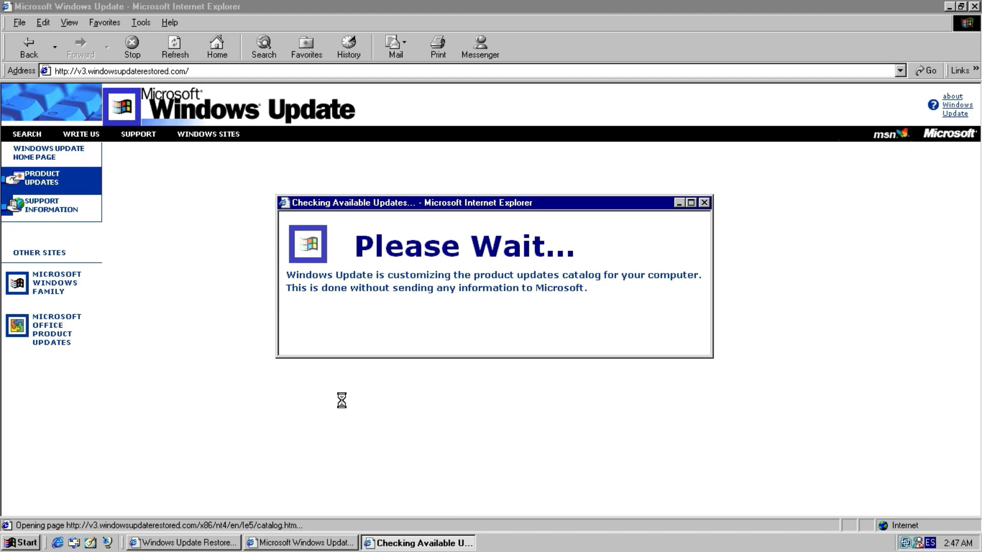
Open the Installation History and review the list of installed updates.
scroll(317, 414, "down", 5)
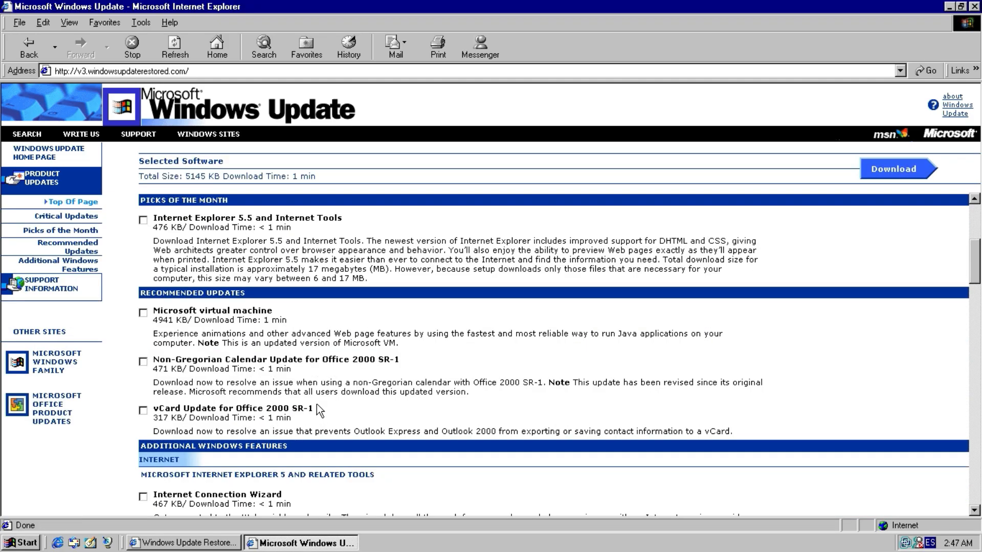
scroll(673, 268, "up", 9)
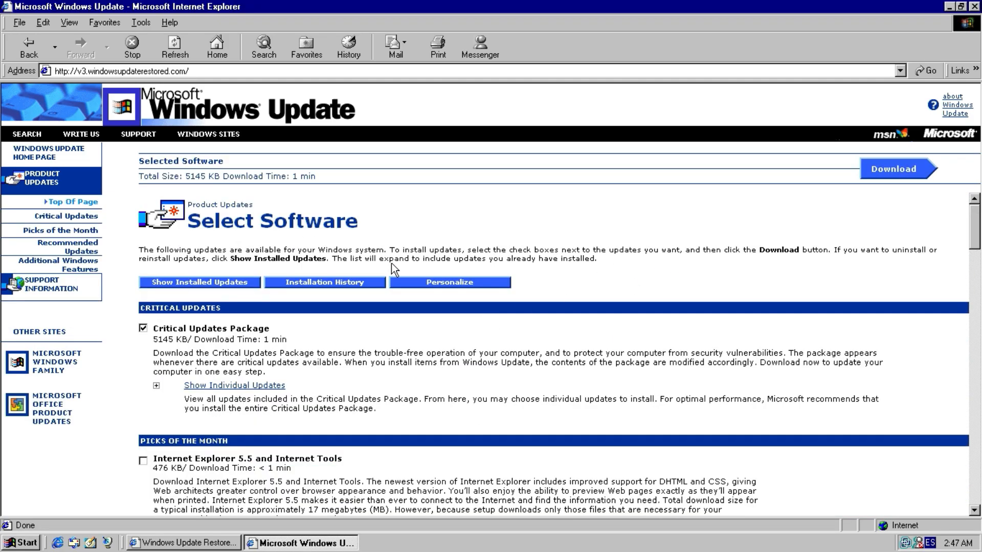
left_click(348, 281)
scroll(349, 300, "down", 5)
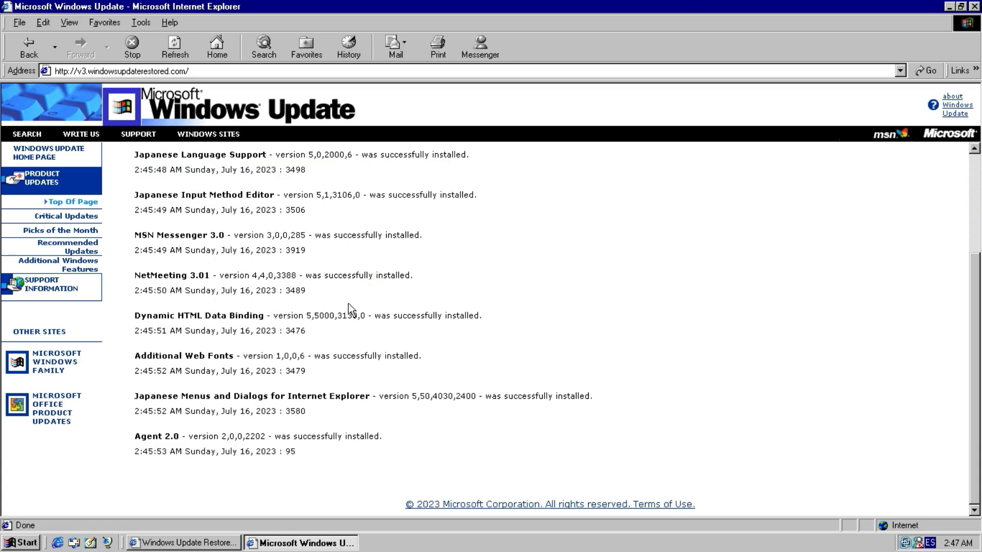
Go back from the installation history to the product catalog and scroll to the International Language Support updates.
scroll(349, 302, "up", 1)
scroll(349, 303, "up", 4)
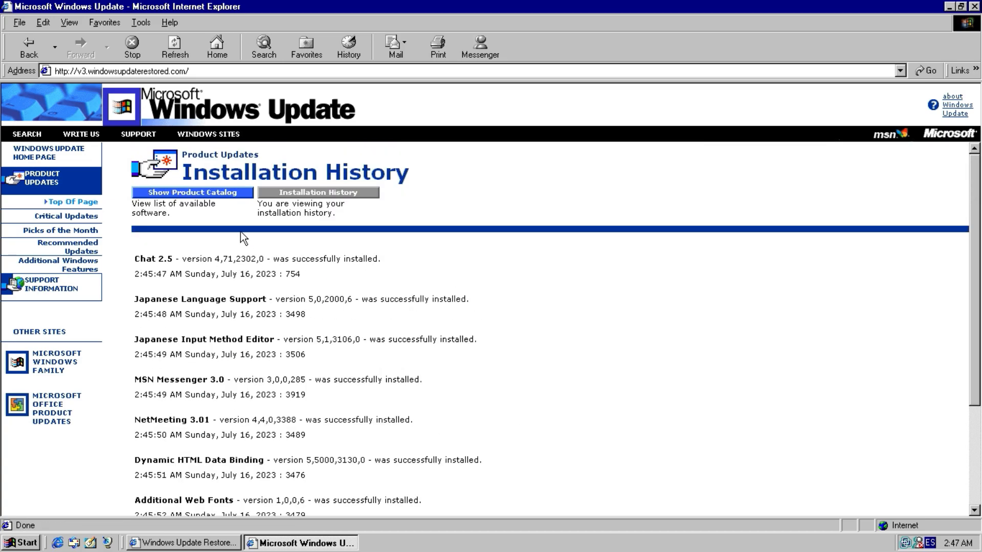
left_click(225, 192)
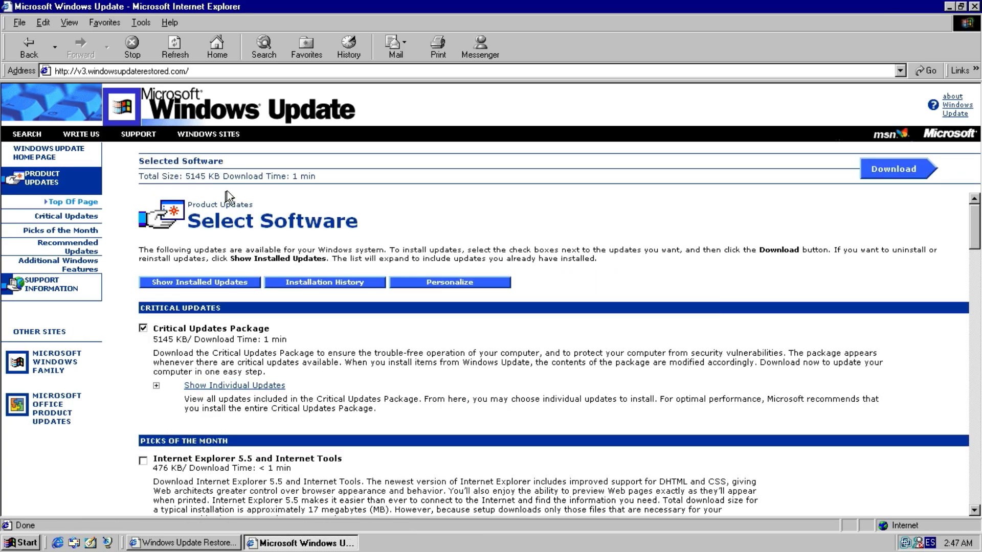
scroll(316, 302, "down", 6)
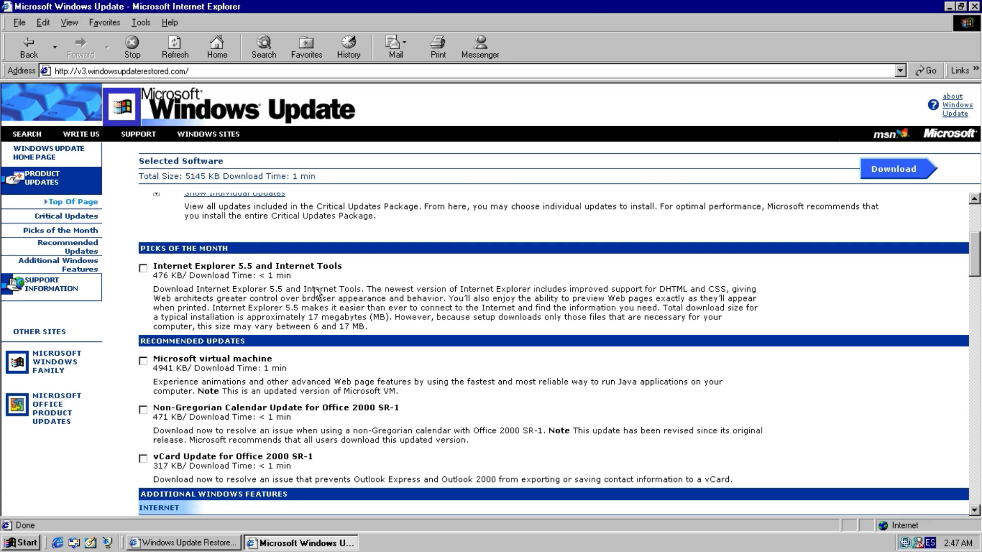
scroll(316, 292, "down", 20)
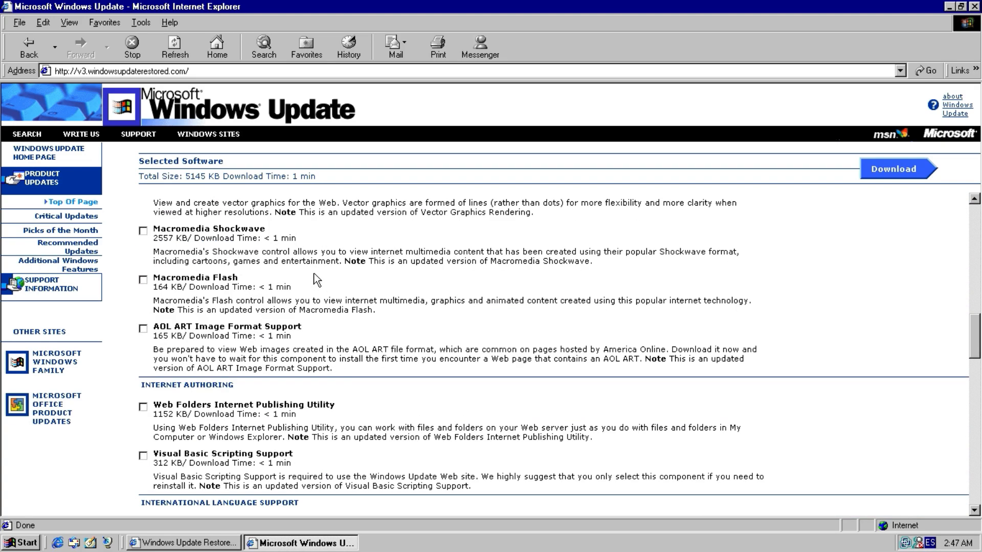
scroll(316, 281, "down", 8)
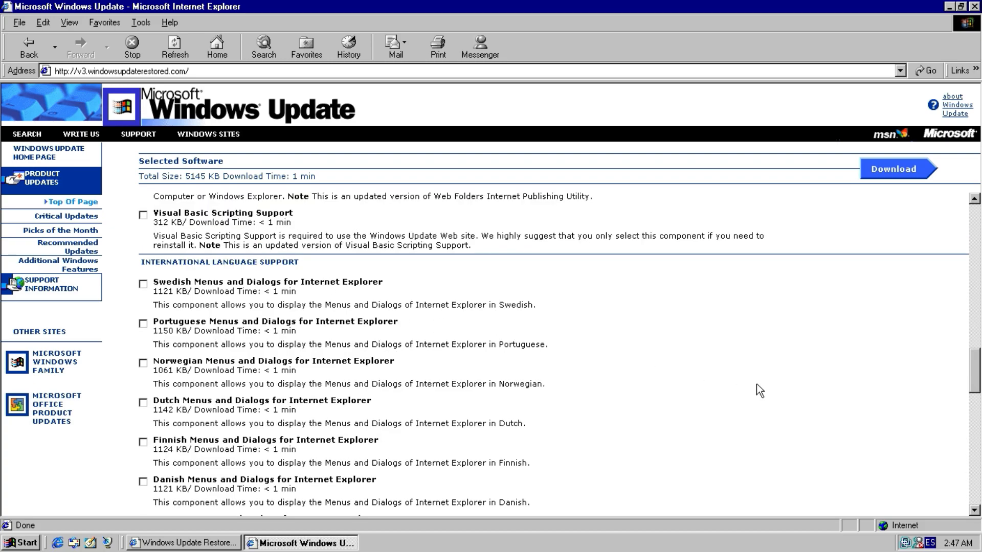
scroll(980, 479, "down", 20)
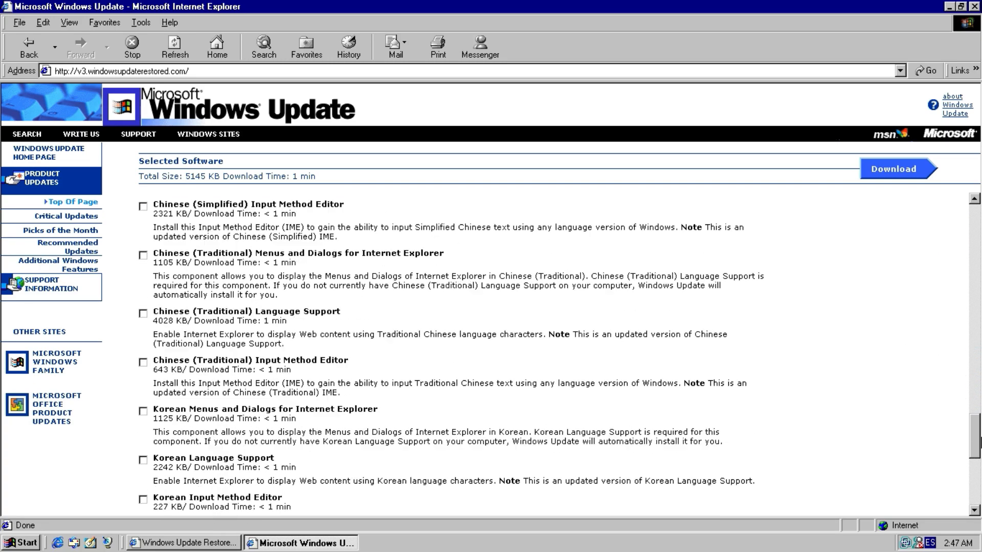
left_click_drag(980, 480, 936, 374)
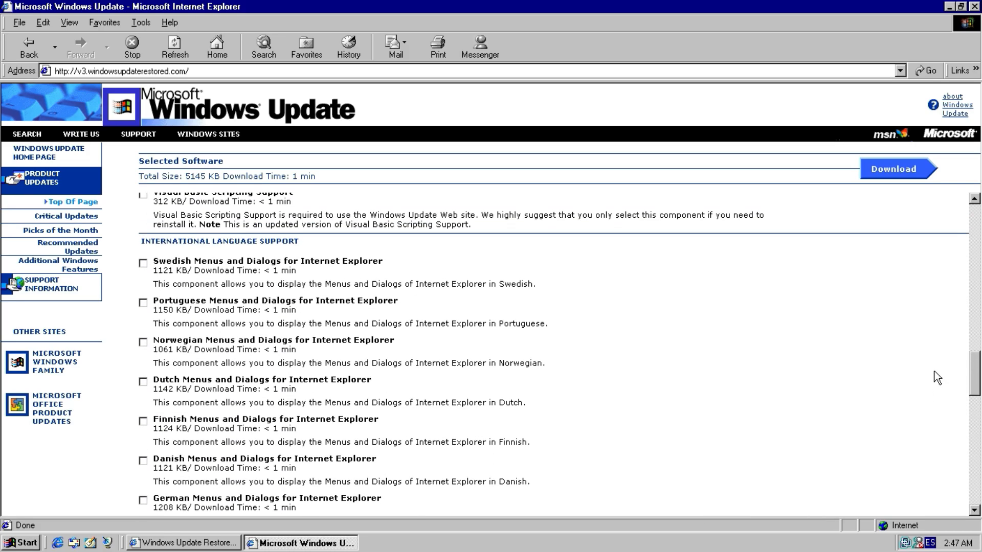
left_click(140, 302)
left_click(142, 292)
left_click(146, 303)
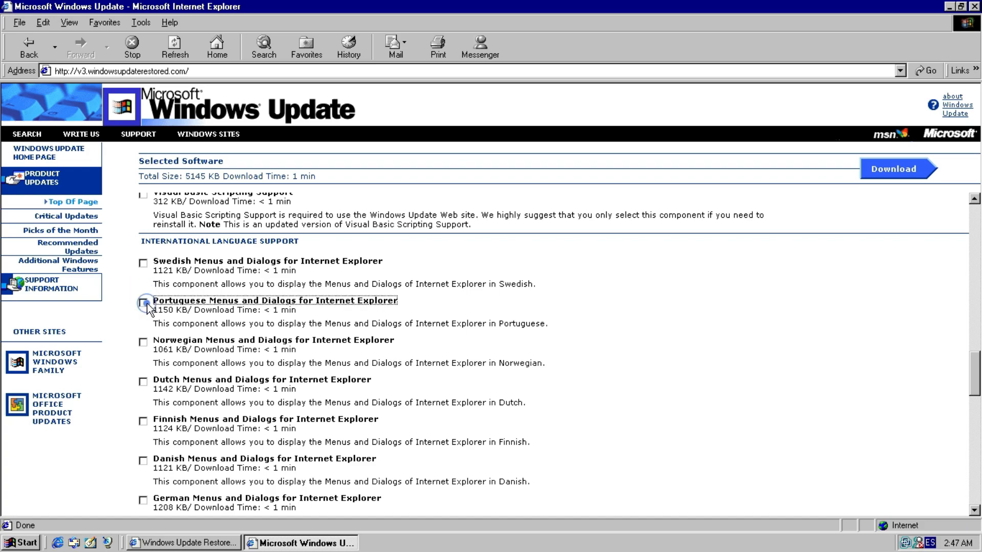
Select the Dutch and German Menus and Dialogs for Internet Explorer updates, leaving Danish unselected.
left_click(143, 382)
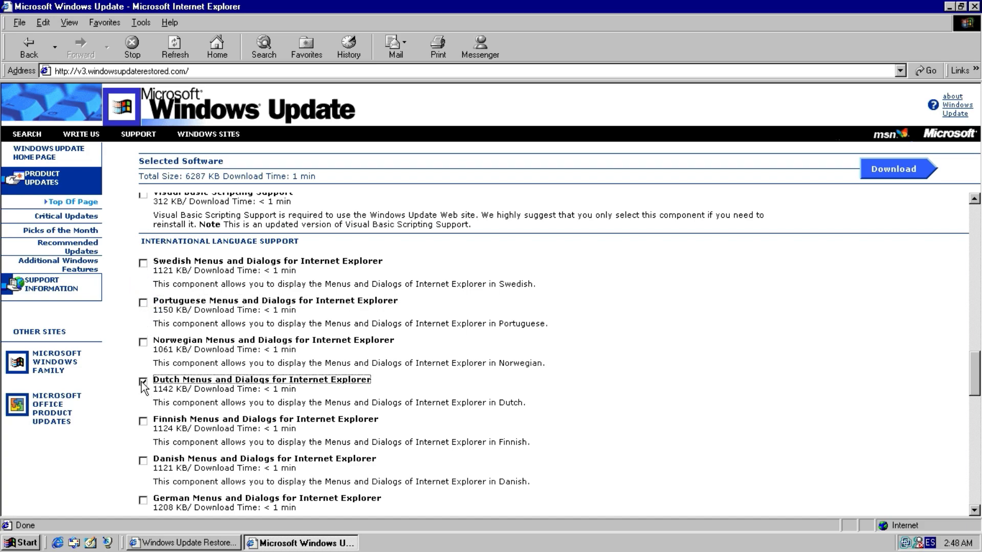
left_click(143, 499)
left_click(143, 460)
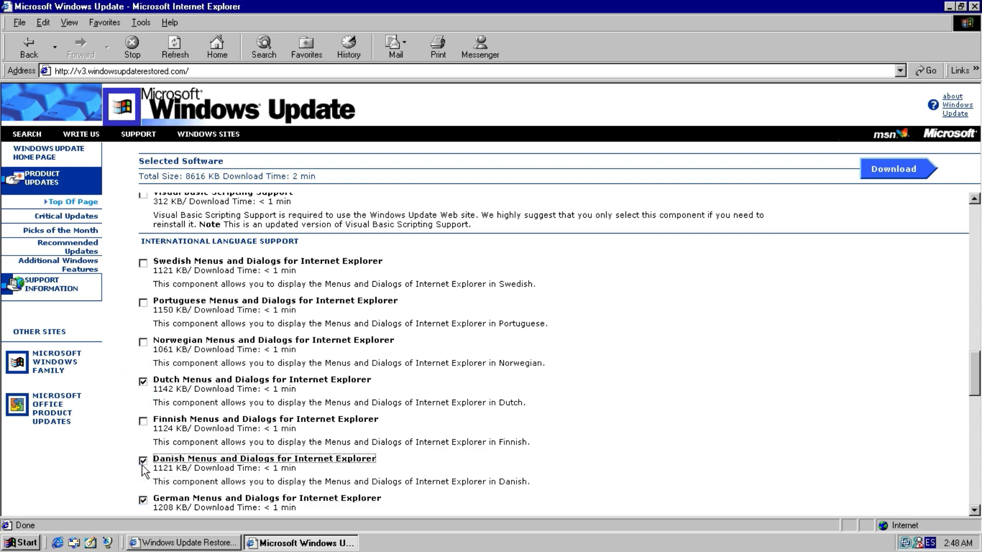
left_click(142, 461)
Scroll further down and select Pan-European Language Support and Hebrew Language Support.
scroll(138, 463, "down", 3)
scroll(133, 455, "down", 10)
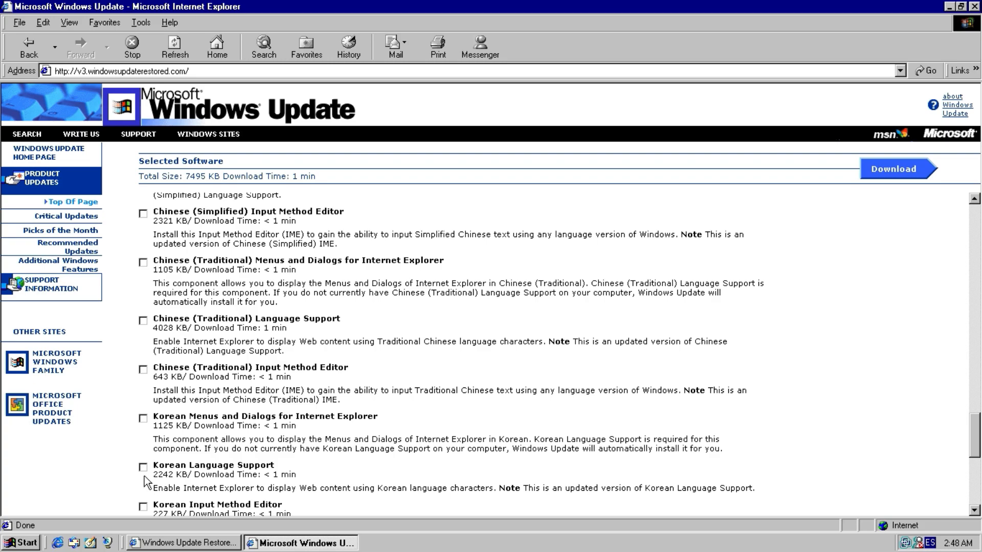
scroll(148, 473, "down", 8)
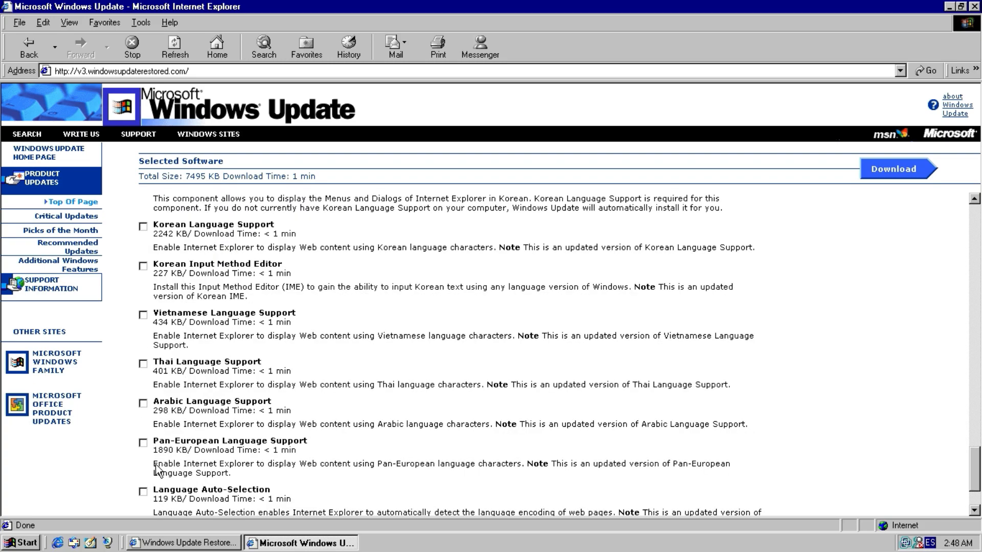
scroll(157, 470, "down", 3)
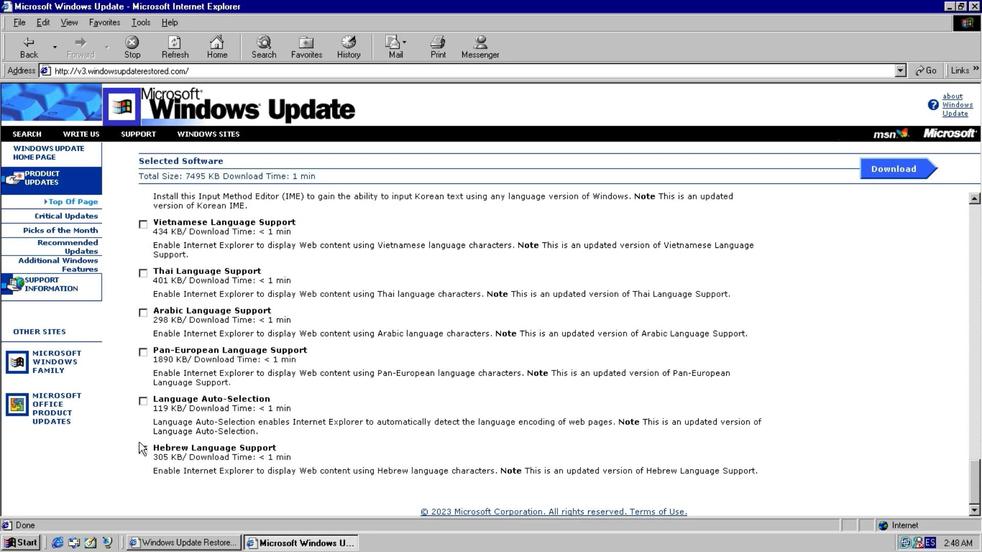
left_click(143, 352)
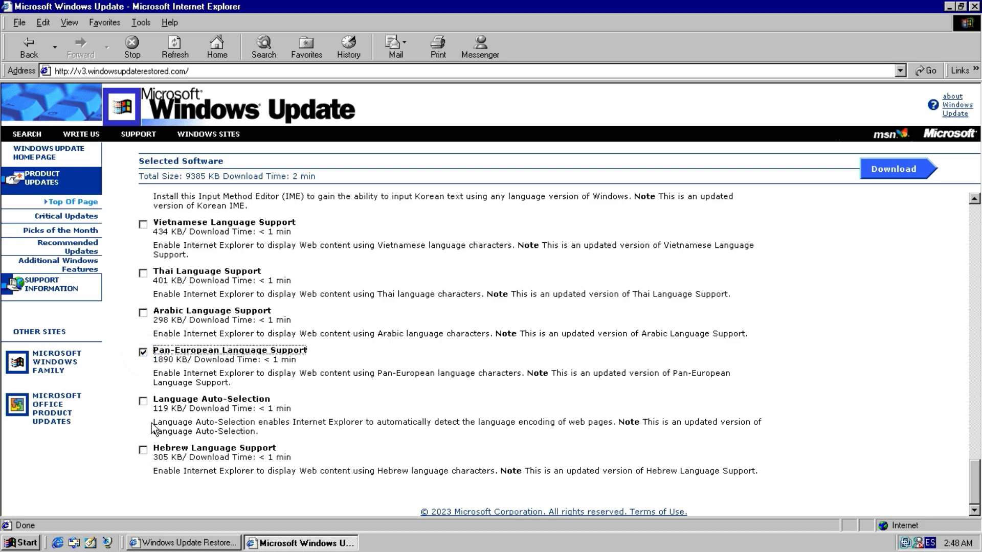
left_click(136, 457)
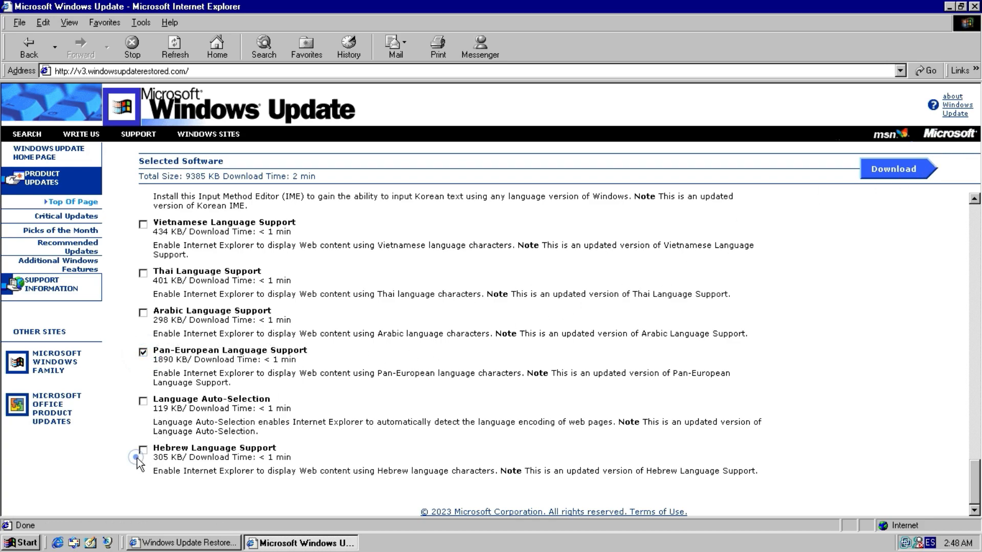
Download and install the selected updates, accept the license agreement, and decline the immediate restart.
left_click(904, 175)
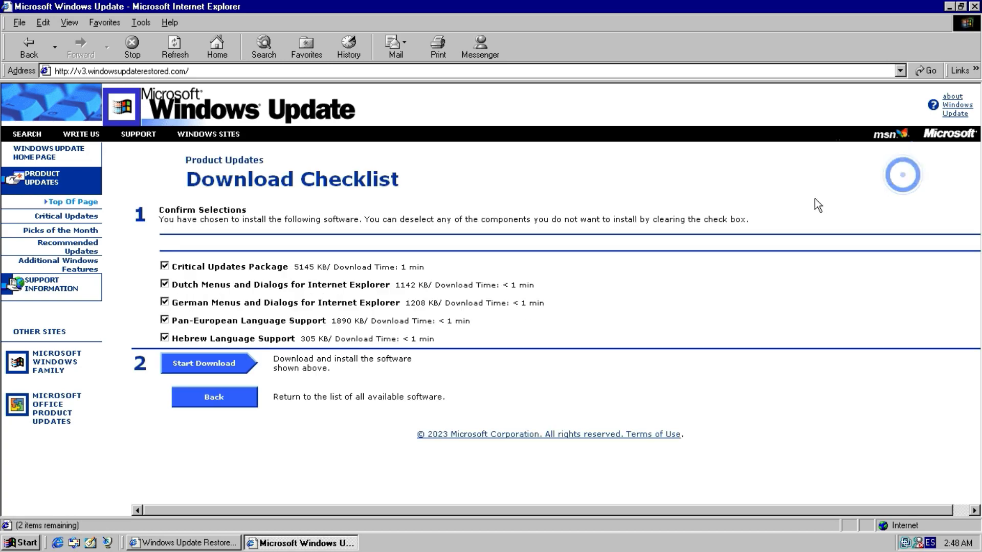
left_click(247, 361)
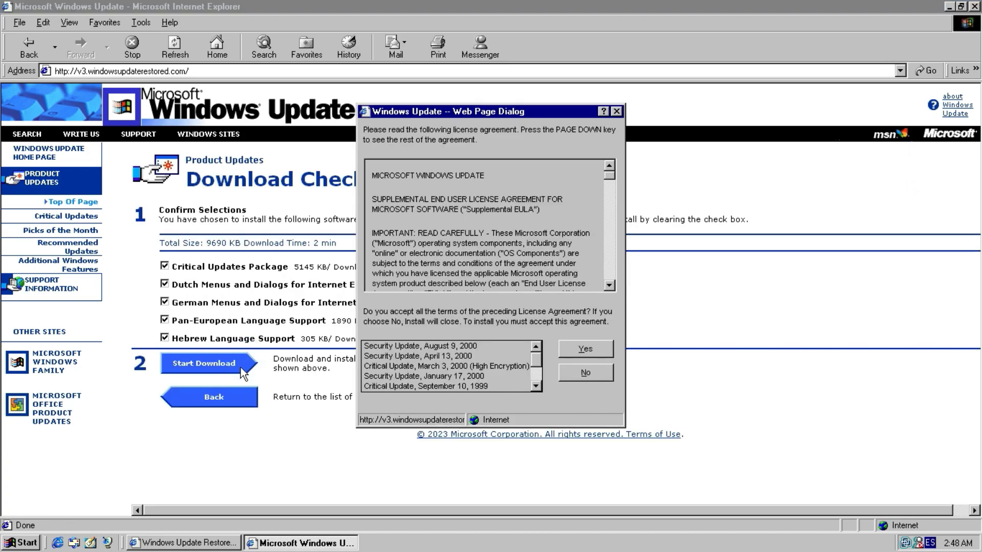
left_click(584, 349)
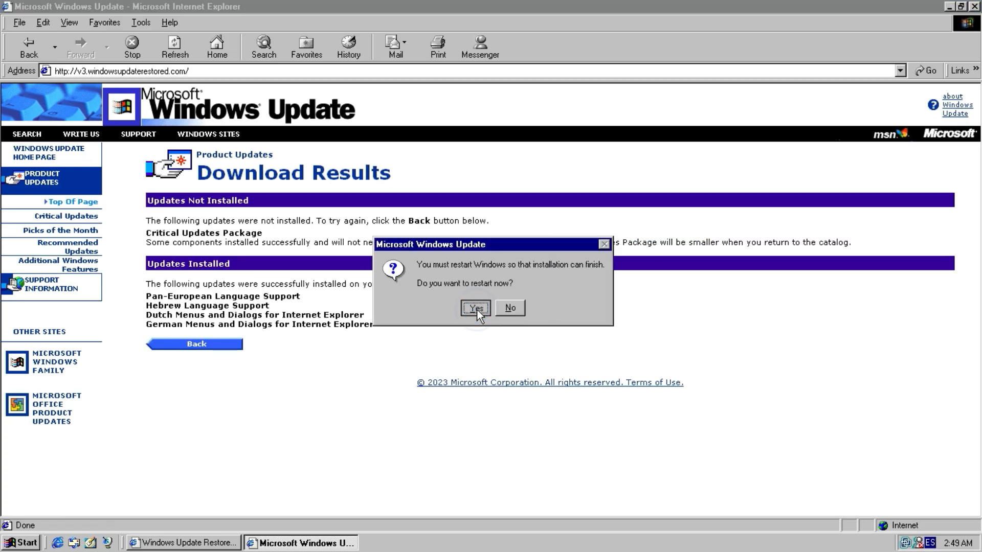
left_click(509, 309)
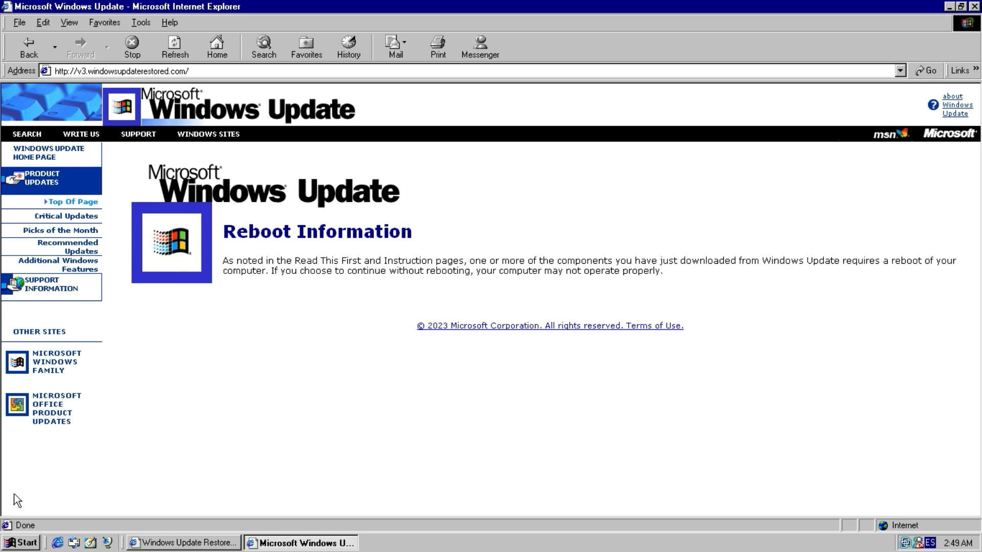
Shut down Windows from the Start menu with the Shut down option.
left_click(23, 544)
left_click(28, 520)
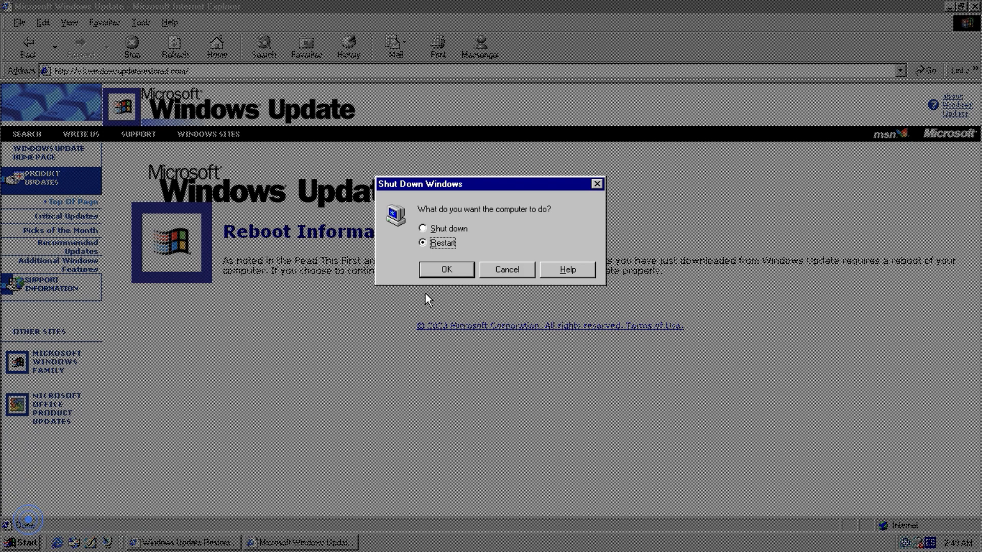
left_click(435, 232)
left_click(437, 262)
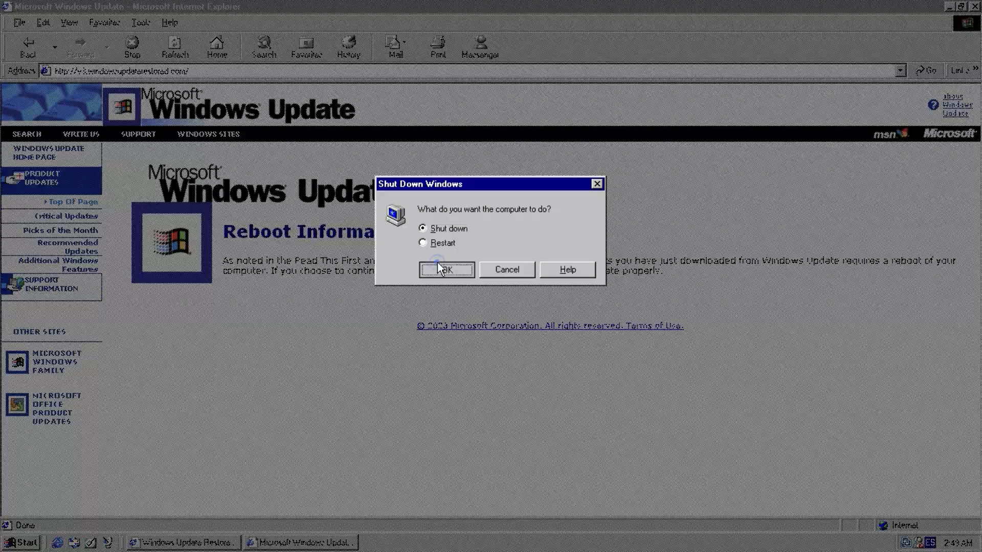